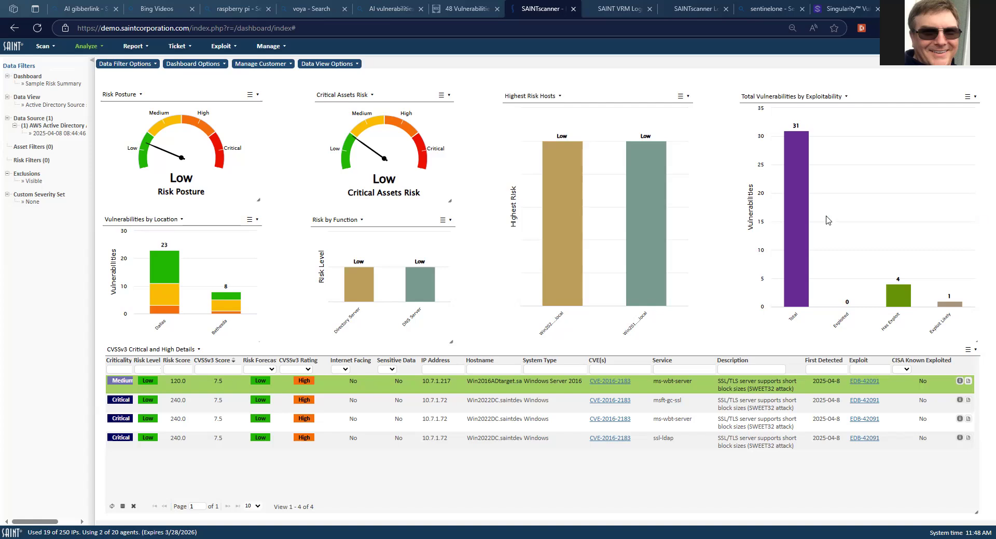
- Filter the managed assets by the Asset Source tag with the value VRMtestAD
left_click(268, 46)
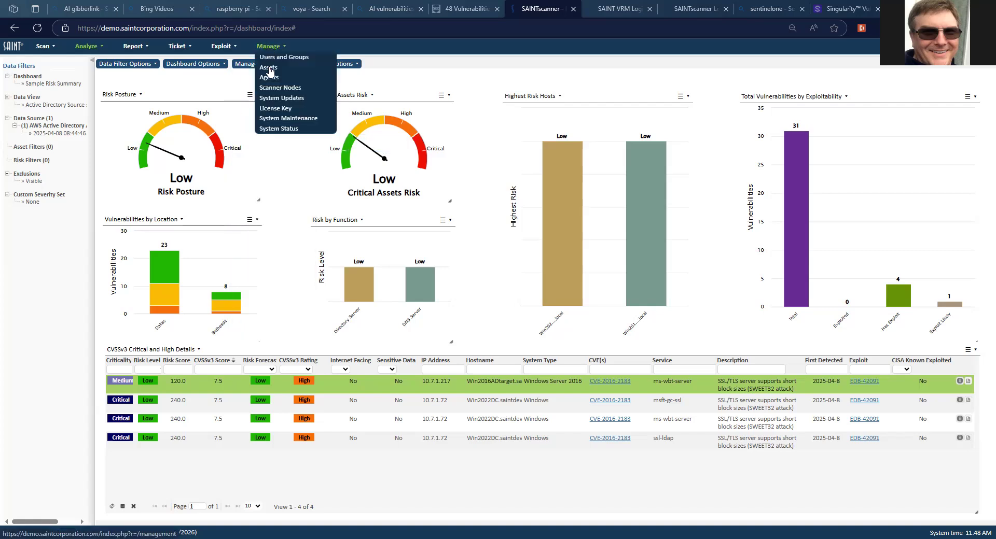
left_click(269, 68)
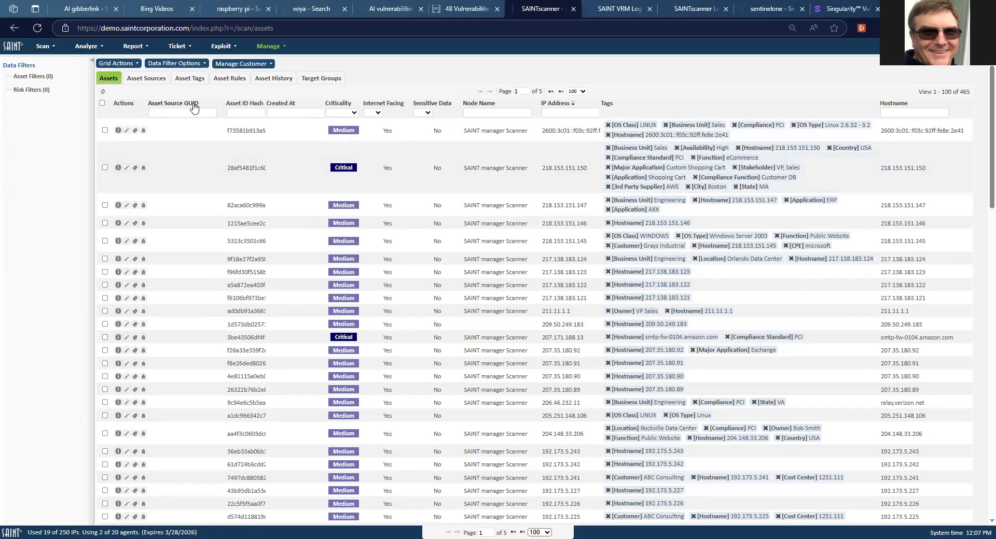
left_click(117, 63)
mouse_move(166, 64)
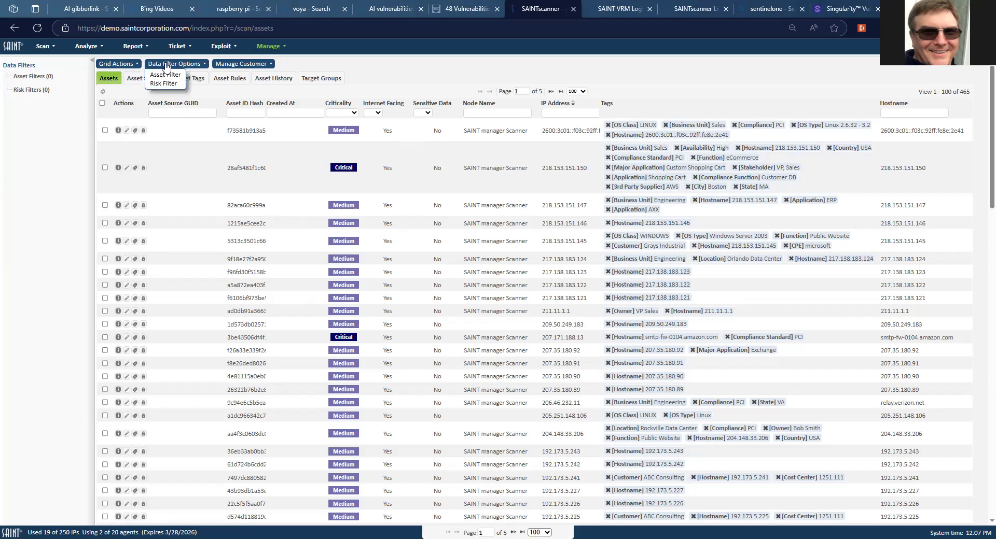
left_click(165, 76)
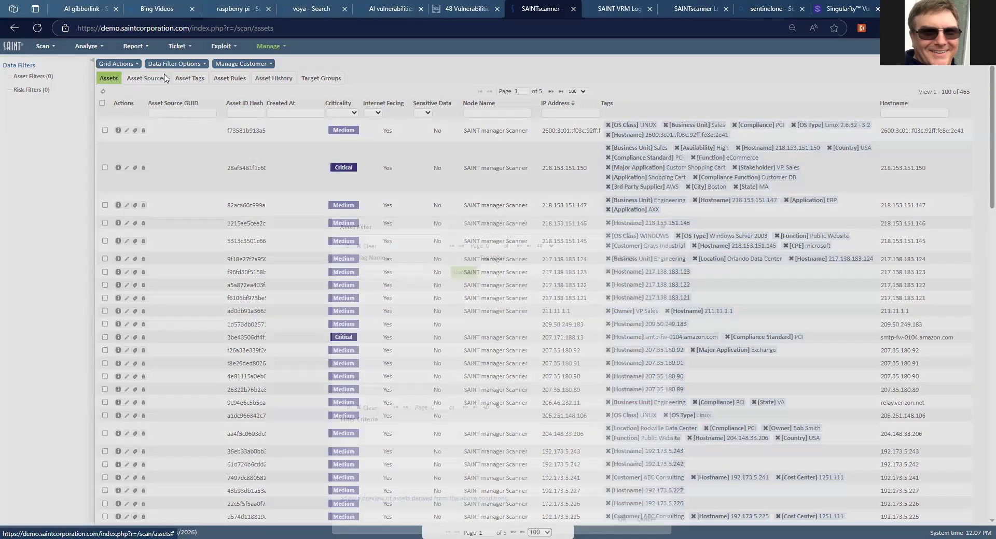
left_click(376, 179)
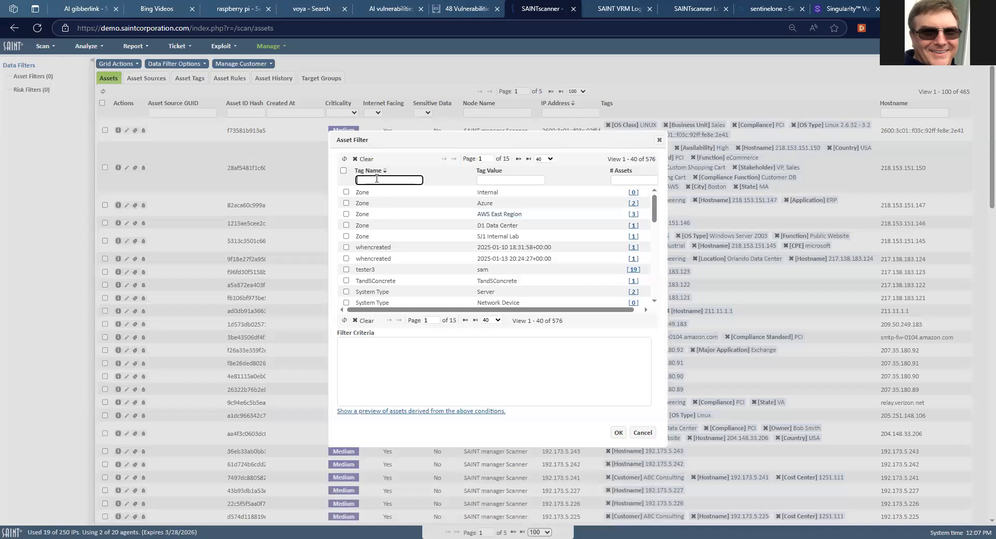
type("Asset Source")
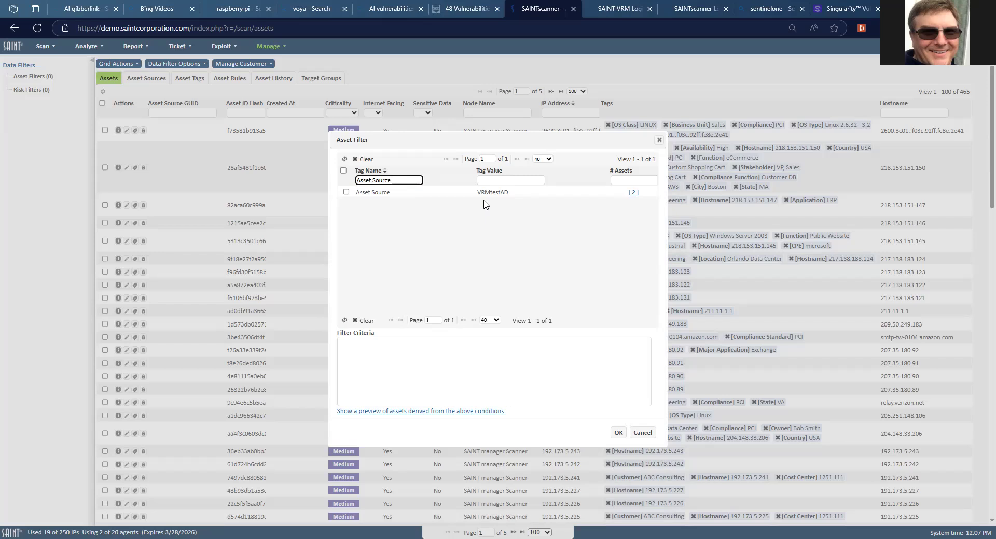
left_click(346, 192)
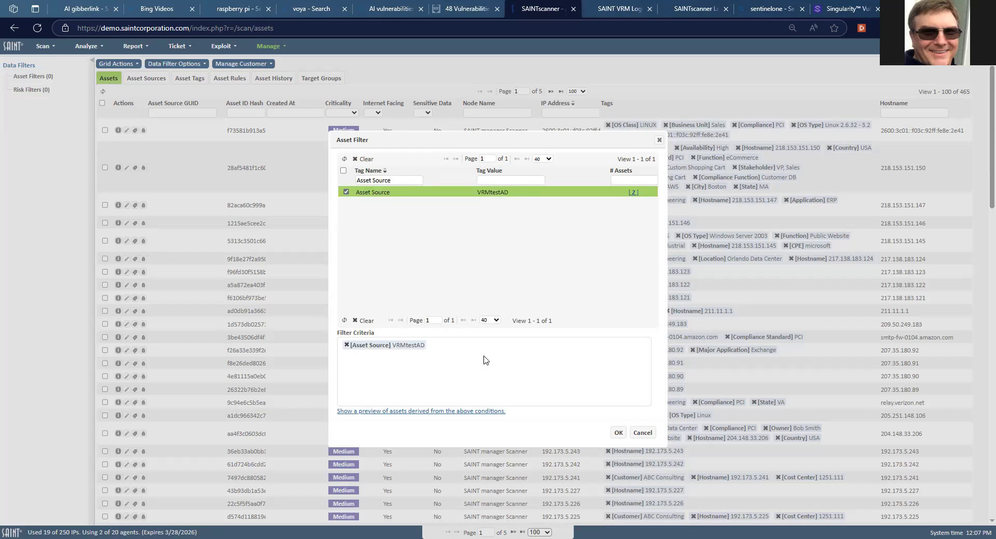
left_click(618, 433)
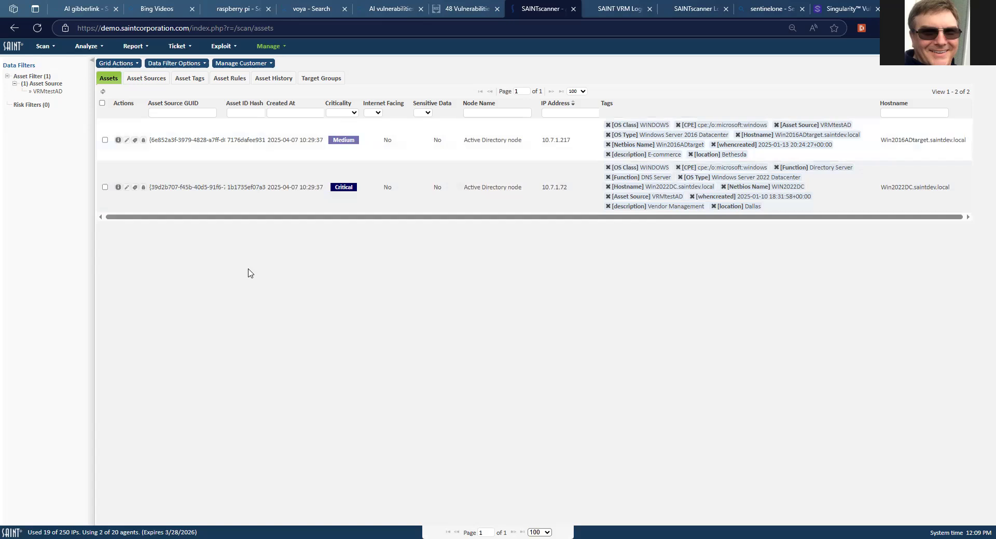
- Start a new scan job and name it "Active Directory asset scan", leaving the description empty
left_click(213, 207)
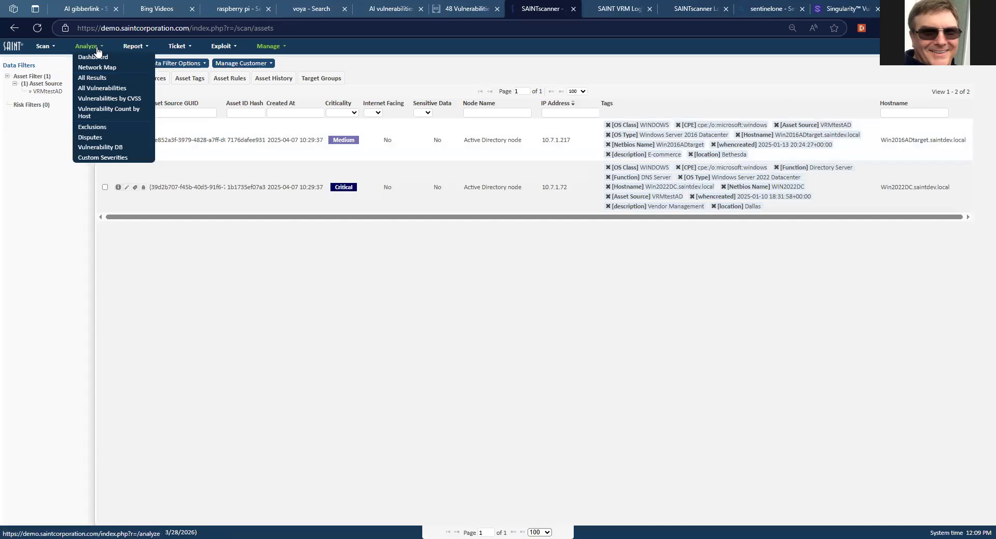
mouse_move(46, 51)
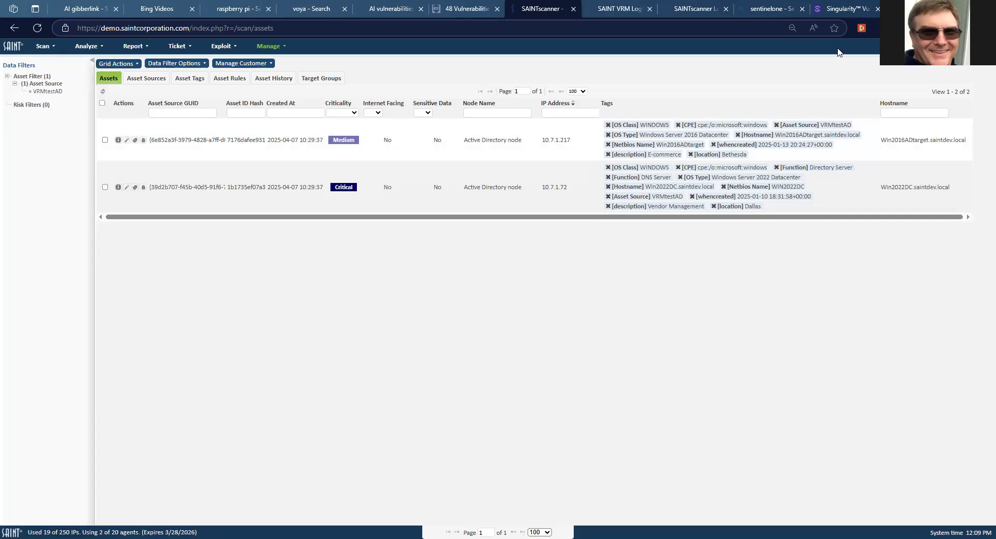
mouse_move(904, 48)
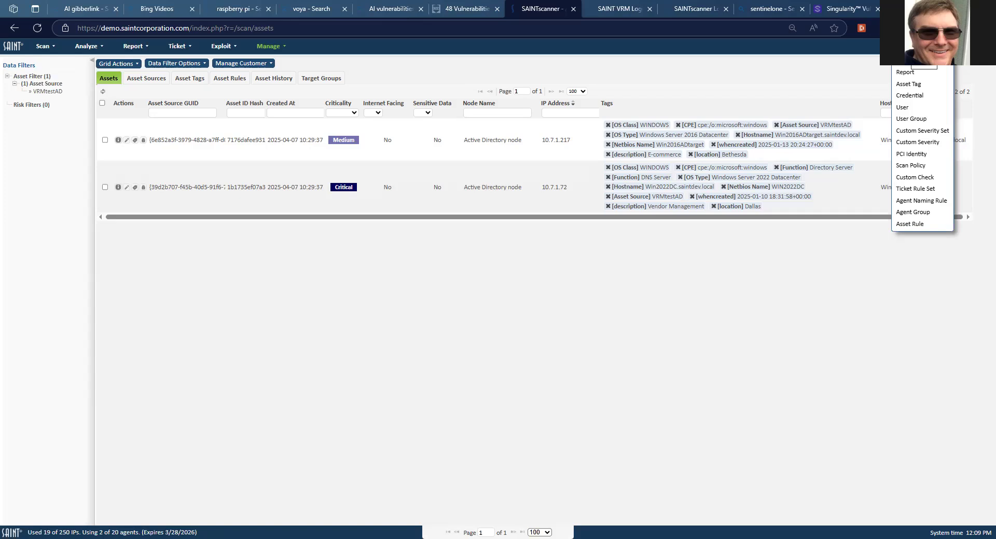
left_click(906, 66)
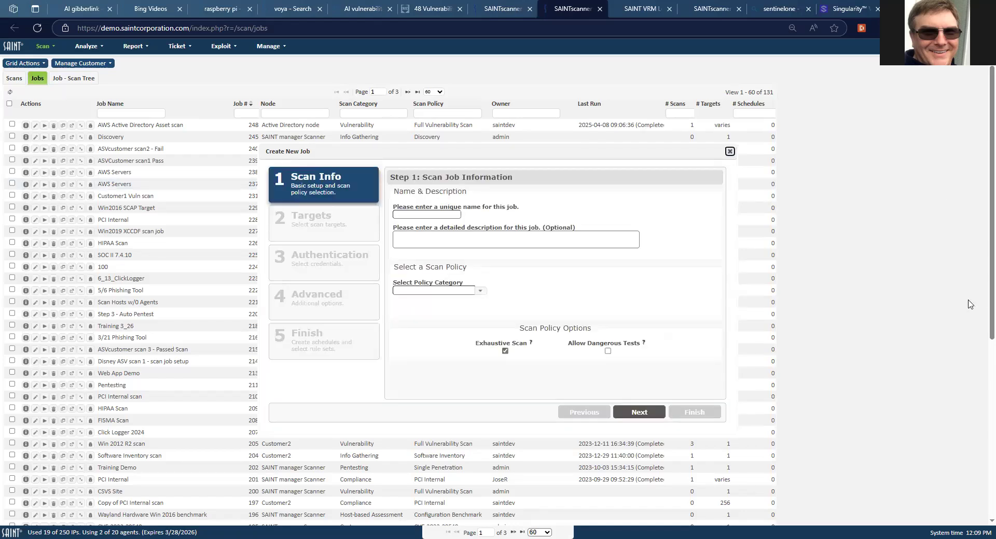
left_click(428, 214)
type("Active Directory asset scan")
left_click(473, 241)
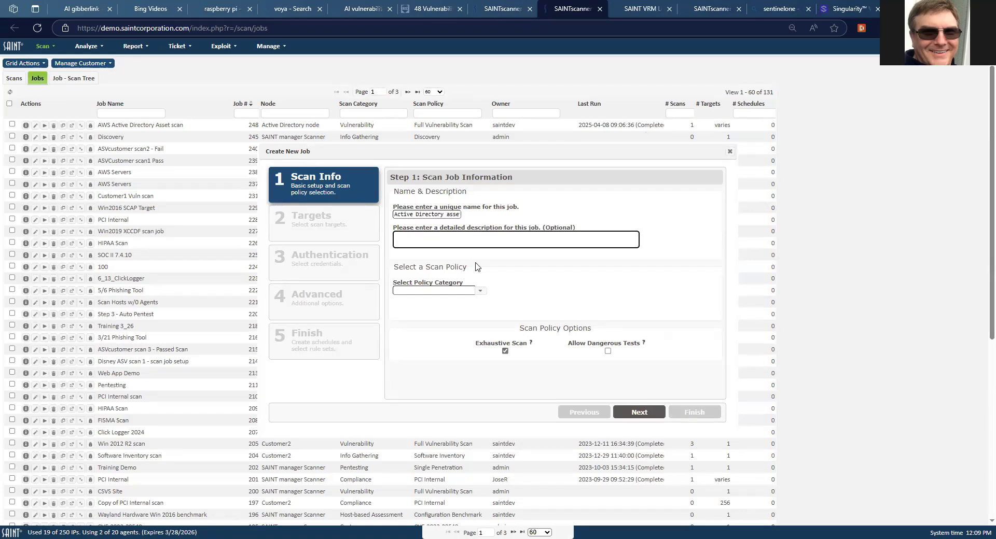
- Assign the Vulnerability category and the Full Vulnerability Scan policy to the job, and continue to target selection
left_click(476, 291)
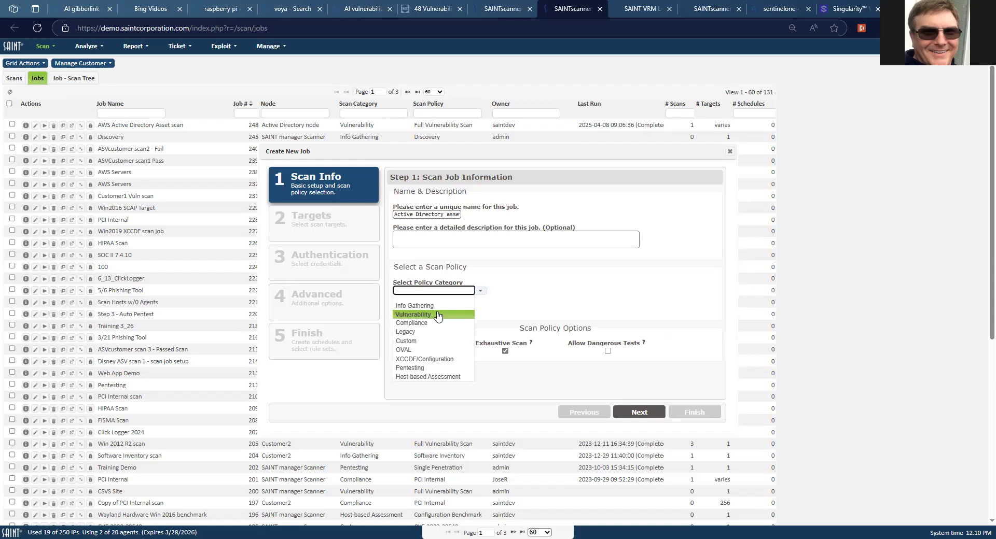
left_click(437, 315)
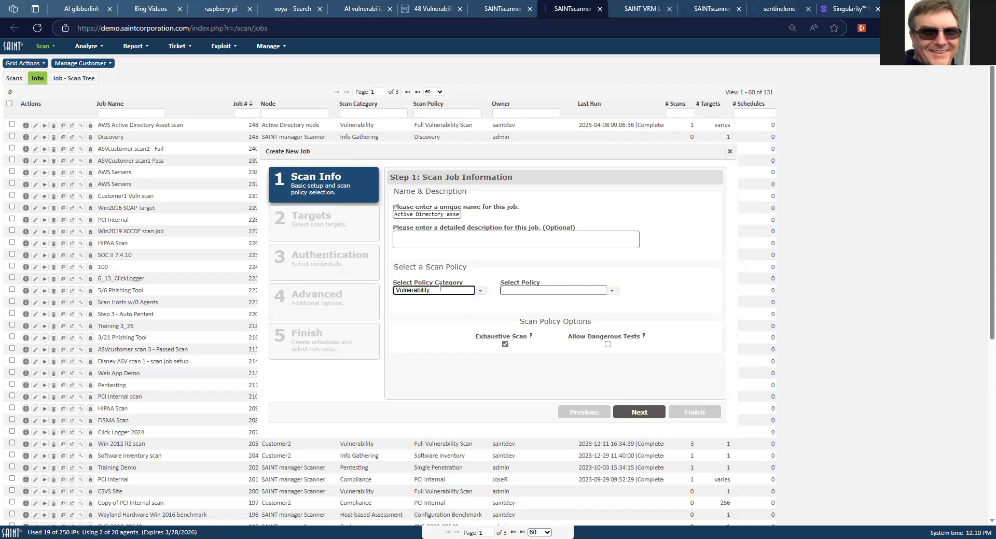
left_click(613, 291)
left_click(557, 309)
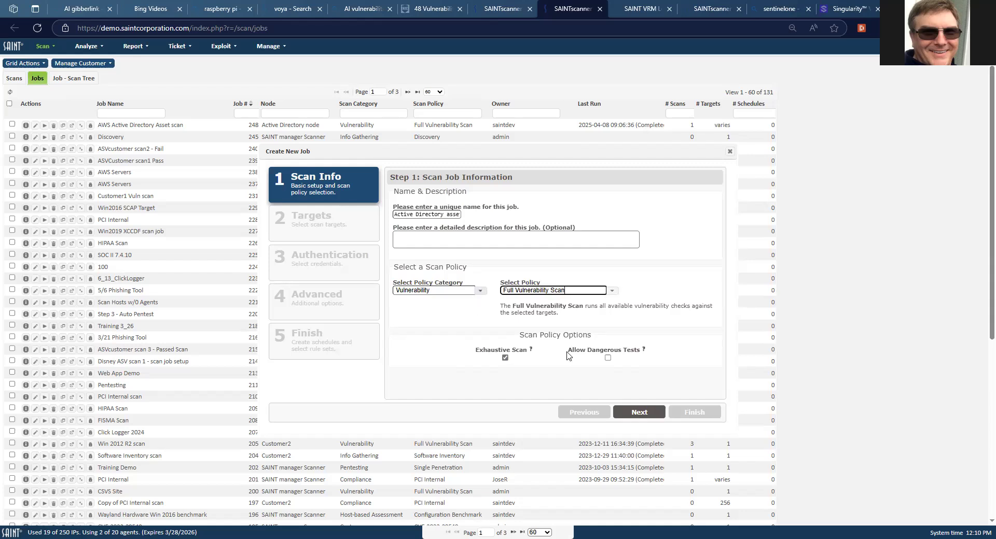
left_click(631, 413)
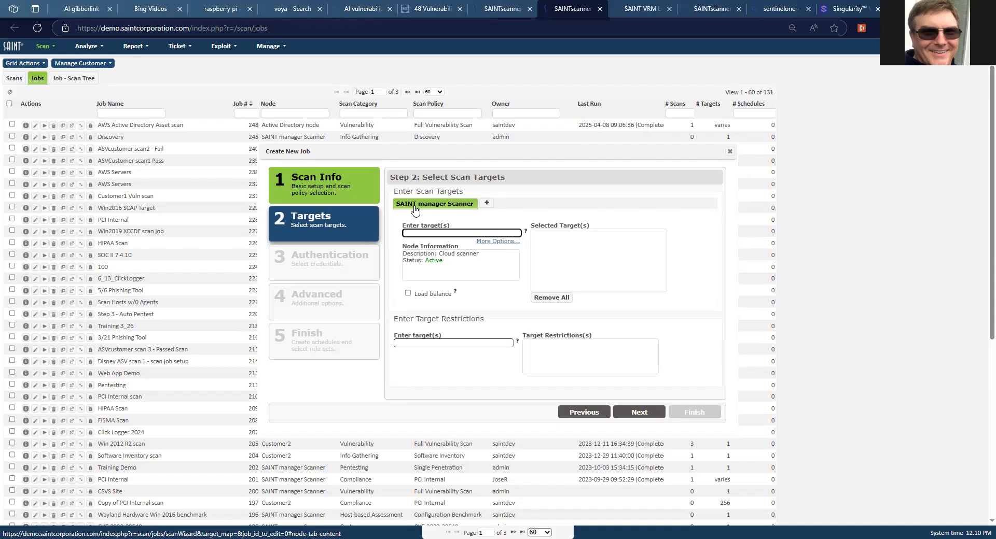
- Add the Active Directory node as a scanner node for the job's targets
left_click(485, 206)
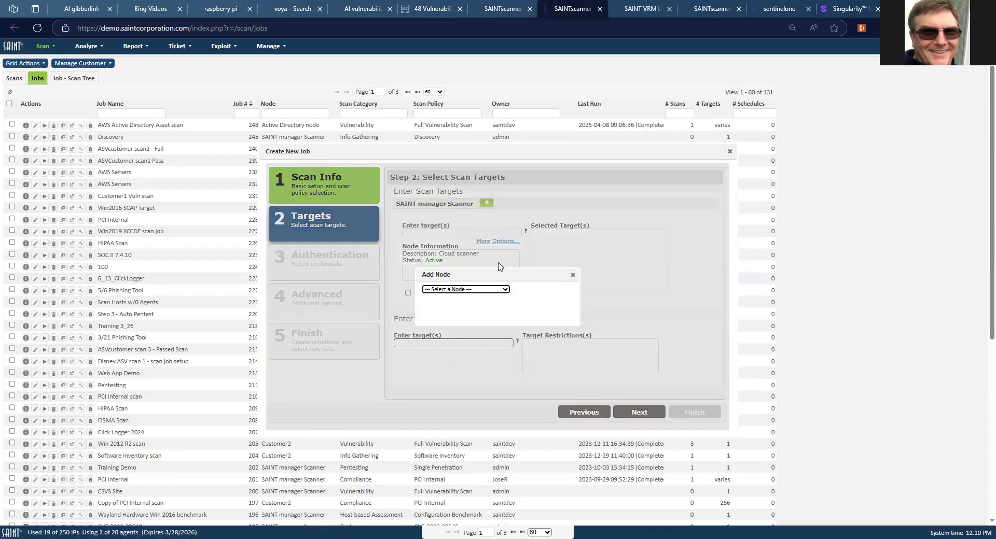
left_click(505, 290)
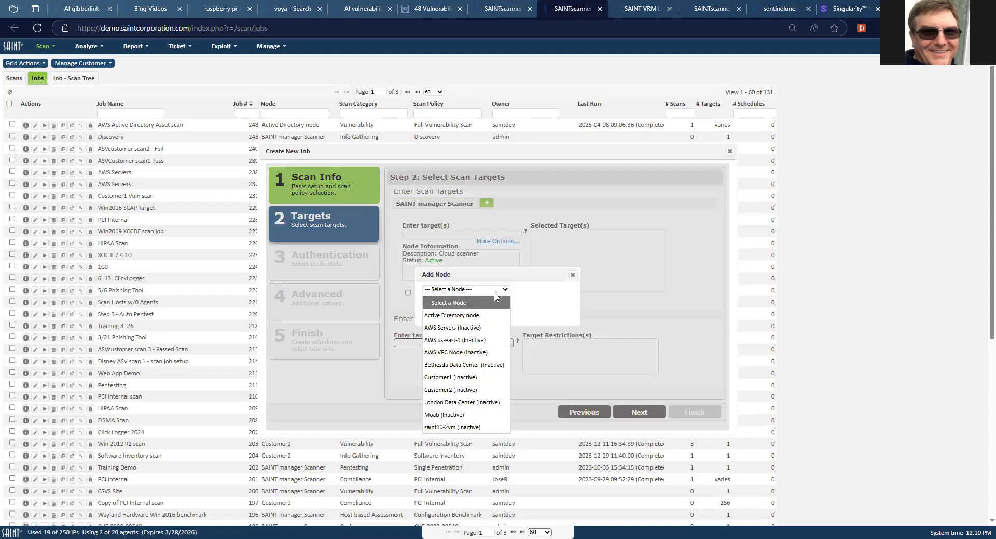
left_click(464, 317)
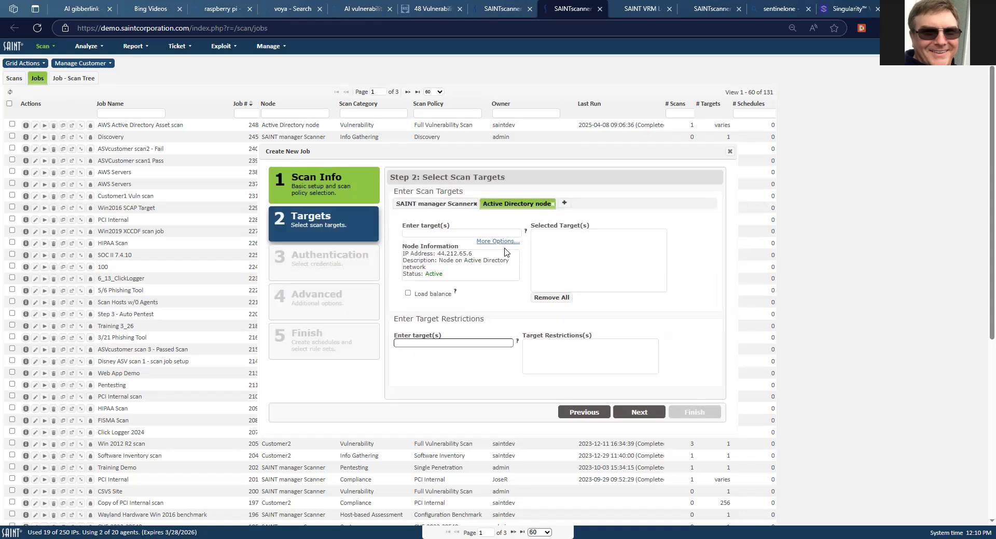
- Add targets to the Active Directory node by asset tag, using Asset Source with the value VRMtestAD
left_click(430, 233)
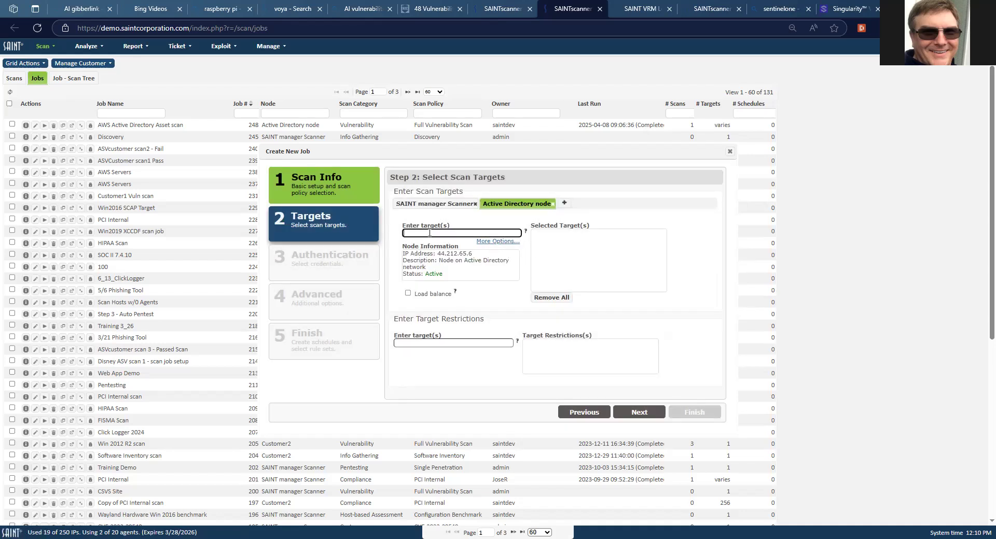
left_click(486, 244)
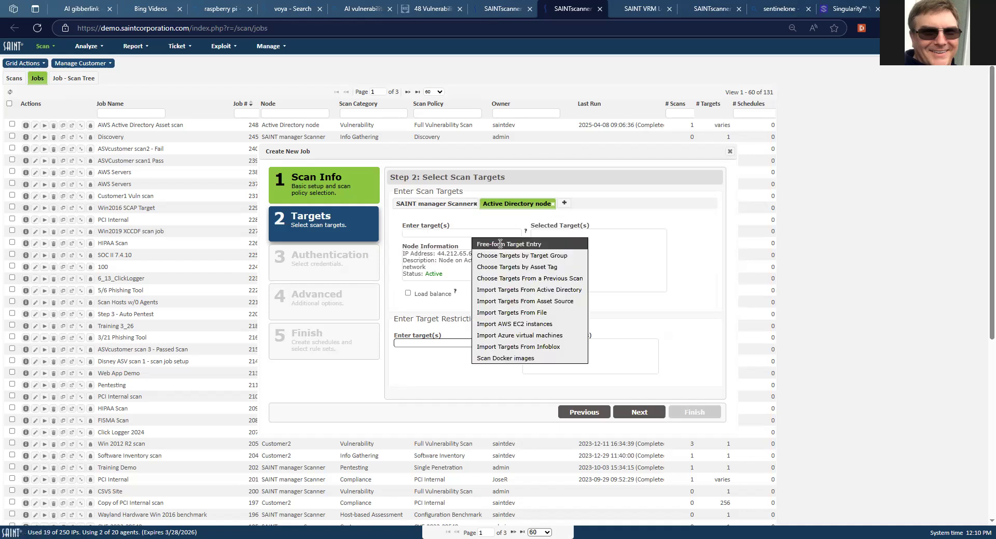
left_click(520, 267)
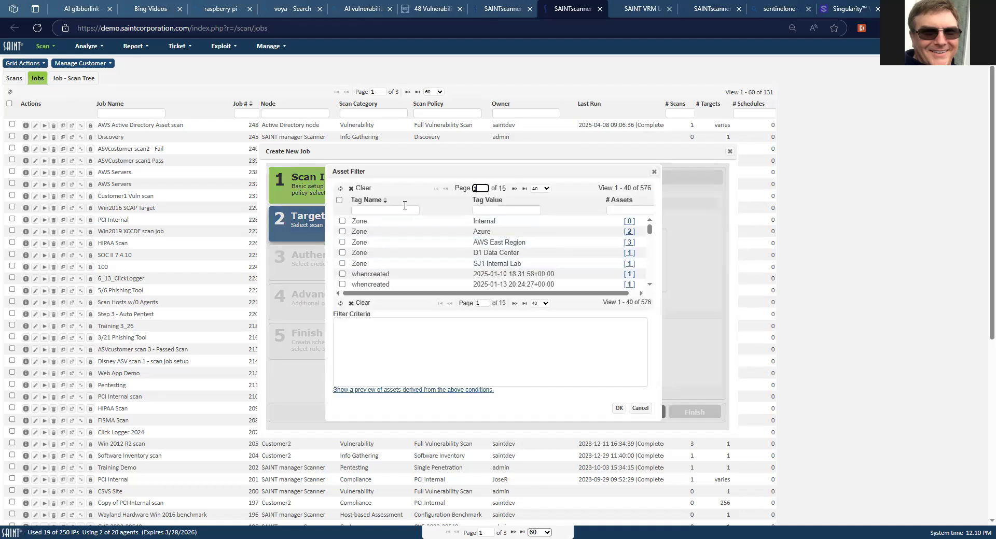
left_click(404, 210)
type("Asset Source")
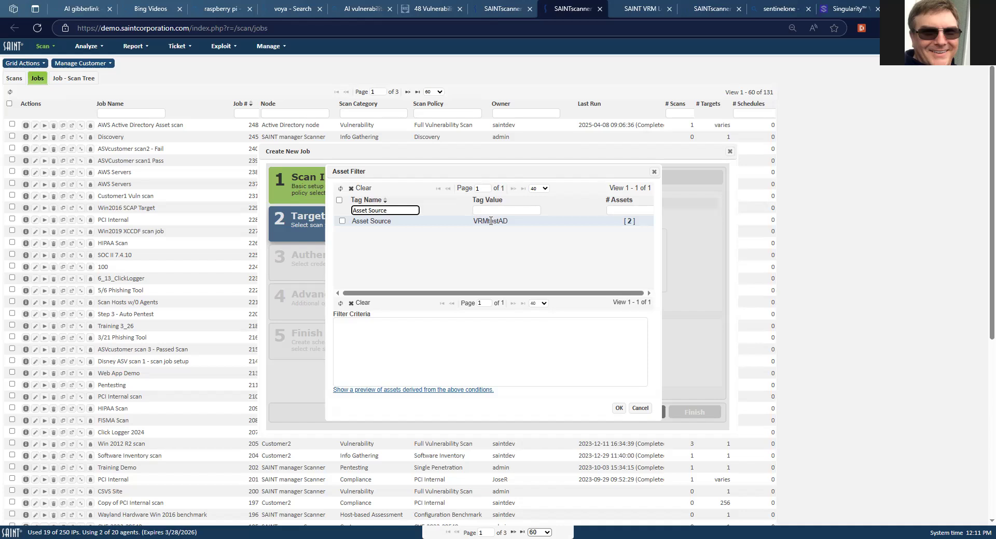
left_click(342, 221)
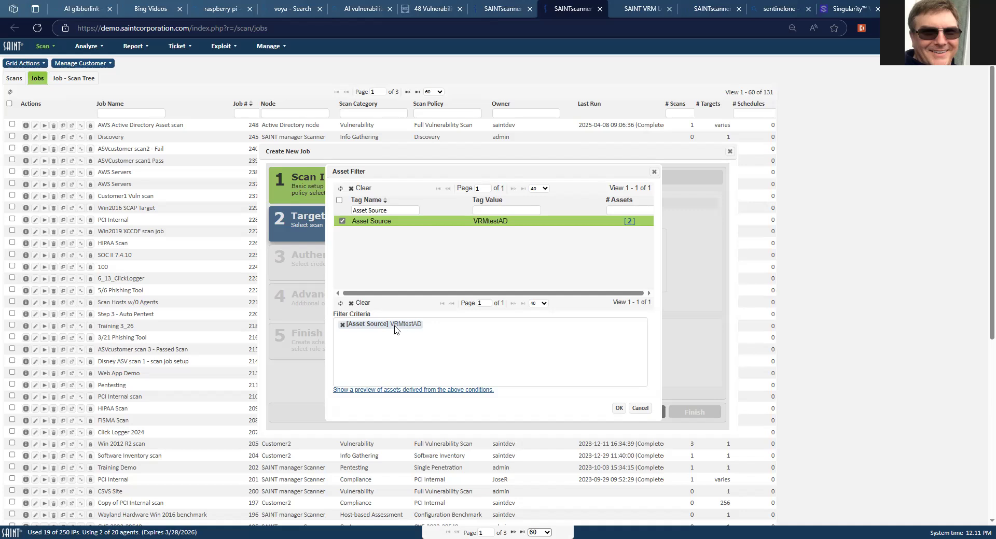
left_click(619, 408)
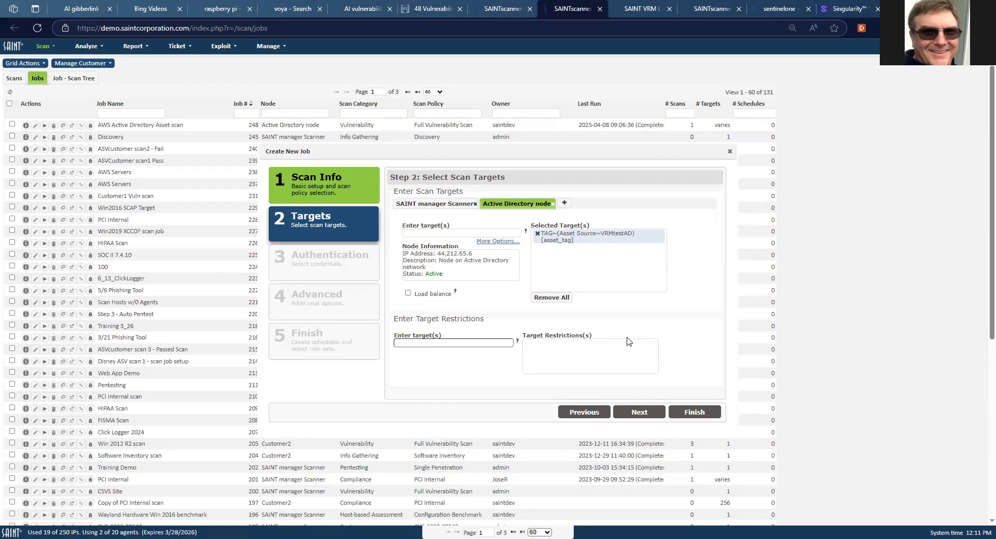
- Turn off the use of stored credentials in the job's authentication settings and continue to the advanced settings
left_click(637, 413)
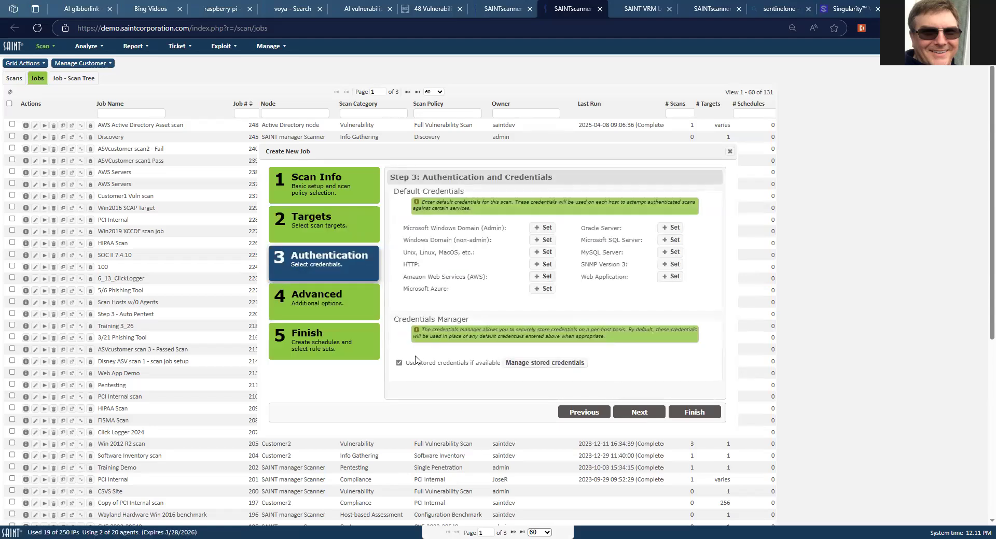
left_click(400, 362)
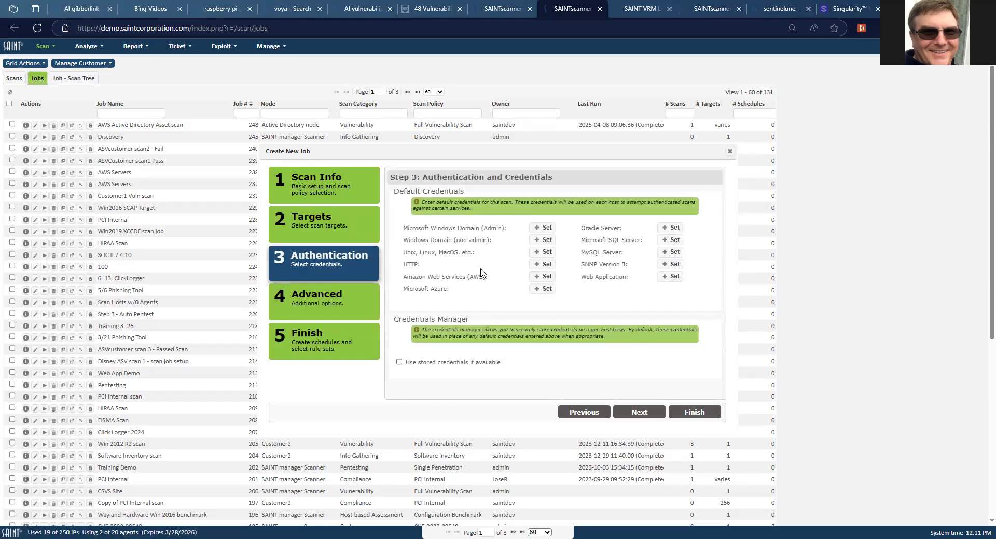
left_click(634, 414)
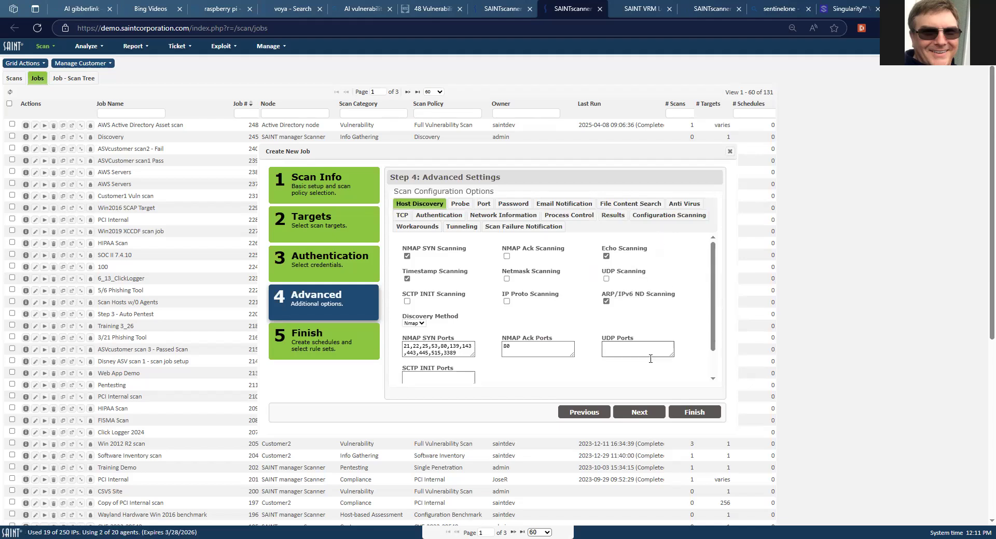
- Keep the default advanced settings, schedule the job to run immediately and finish creating it
left_click(631, 414)
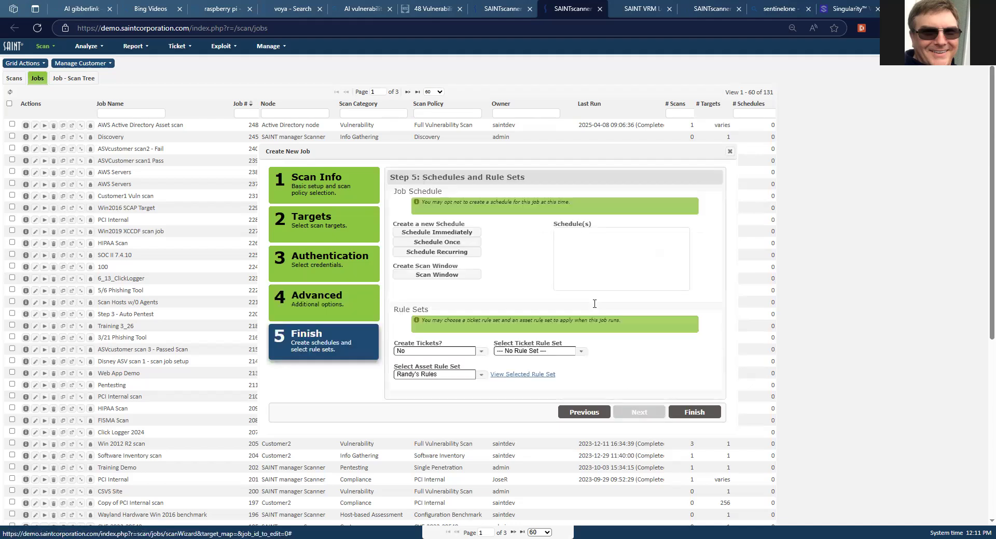
left_click(457, 234)
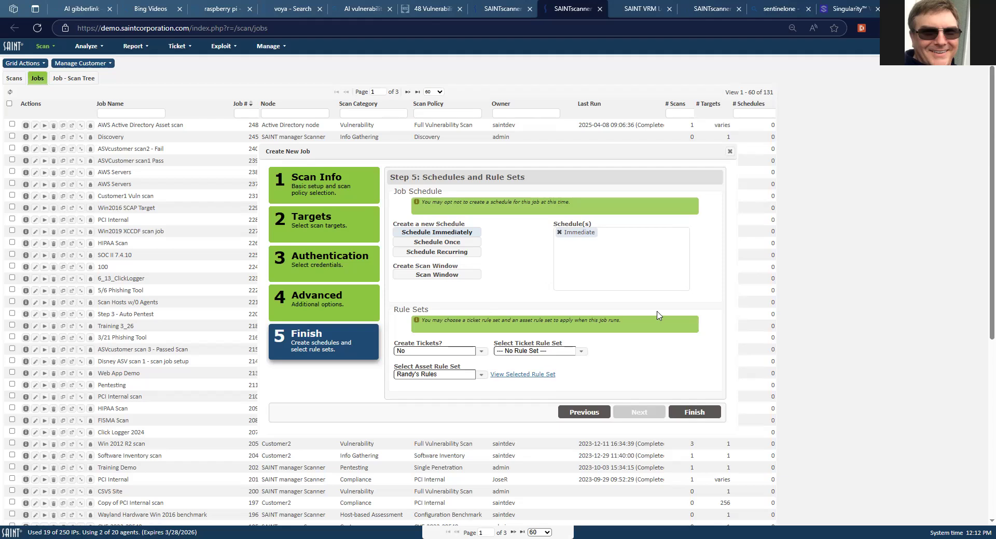
left_click(694, 412)
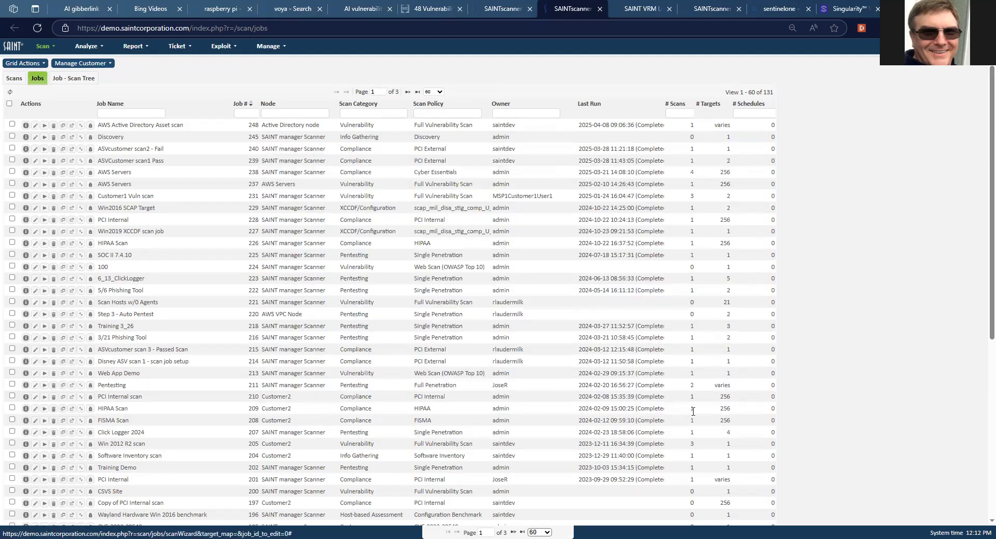
- Show the list of scans and refresh it to check the progress of the Active Directory asset scan
left_click(14, 80)
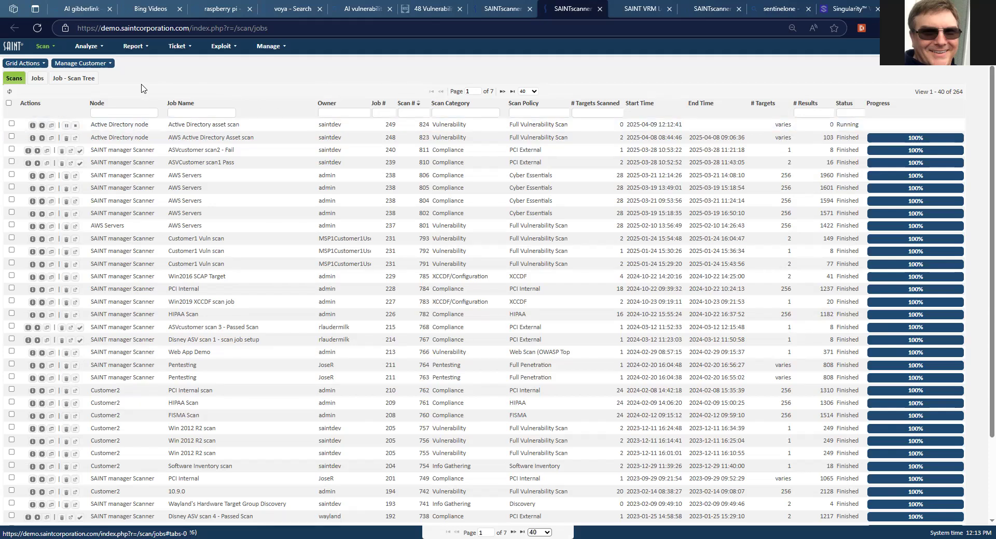
left_click(10, 91)
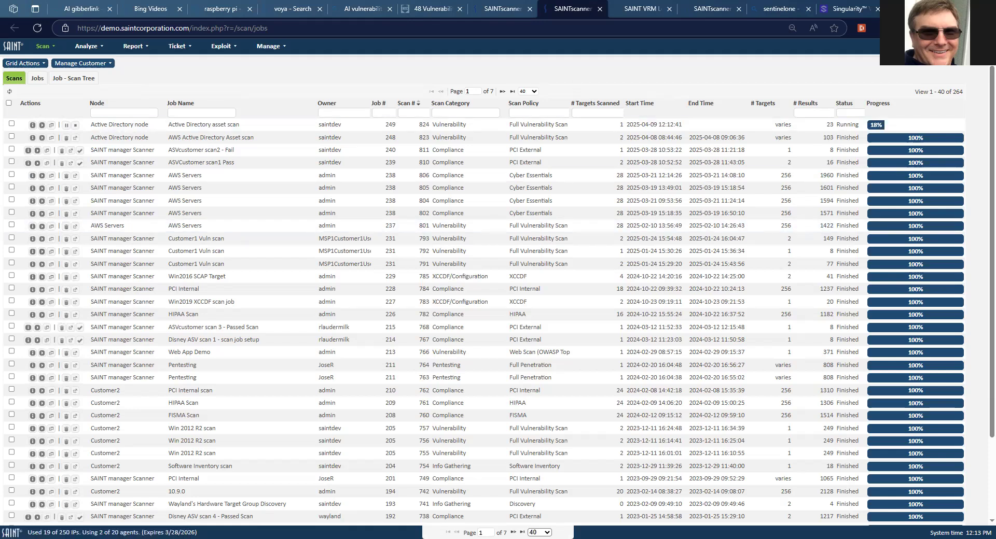
- Open the vulnerability analysis results
left_click(249, 47)
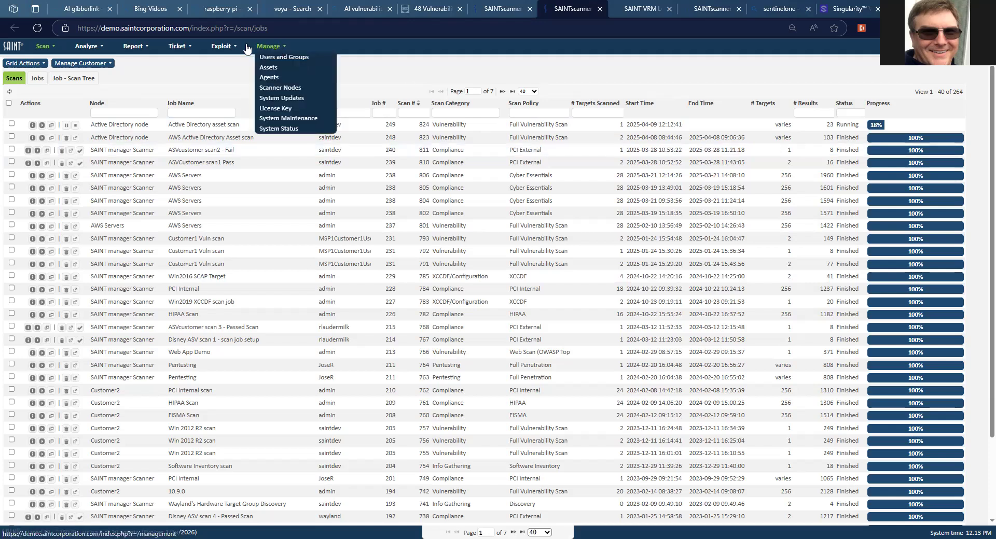
left_click(222, 76)
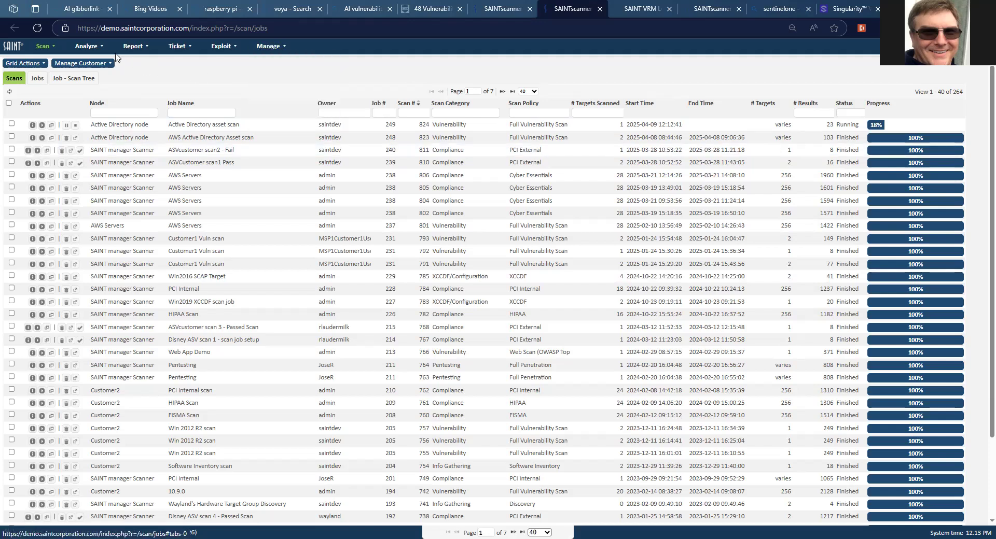
left_click(86, 46)
left_click(102, 95)
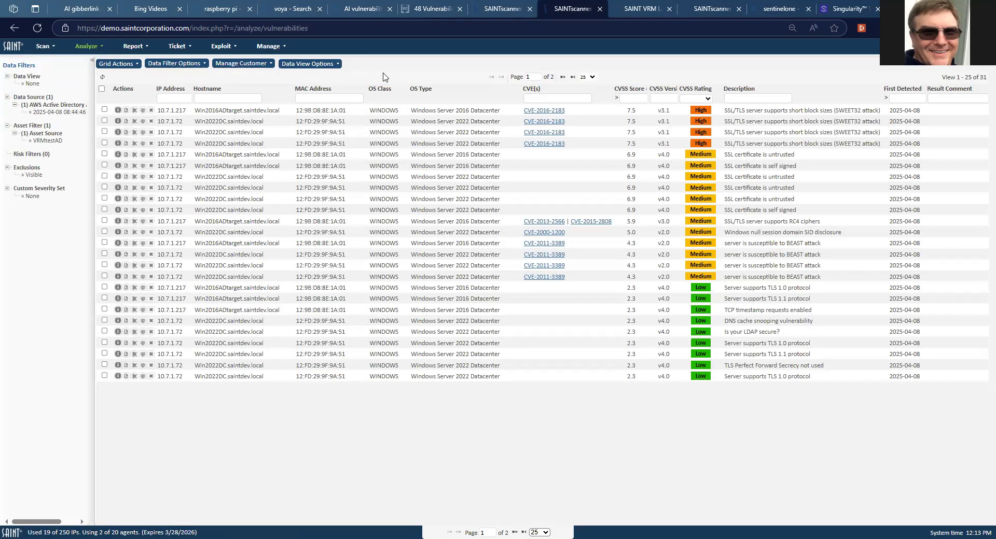
- Open the data set selection and choose the Active Directory asset scan job with its 2025/04/09 12:12:41 scan
left_click(179, 63)
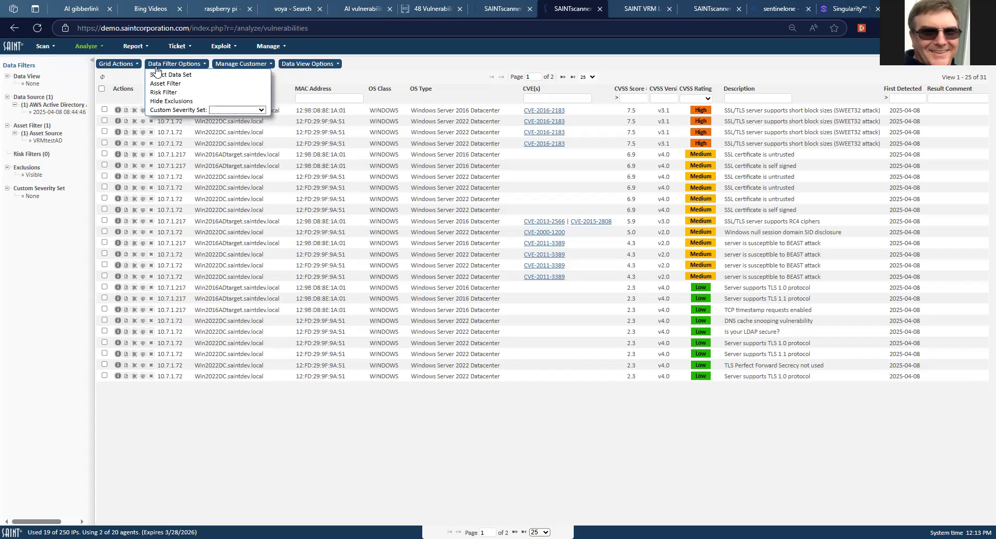
left_click(134, 64)
left_click(173, 64)
left_click(173, 76)
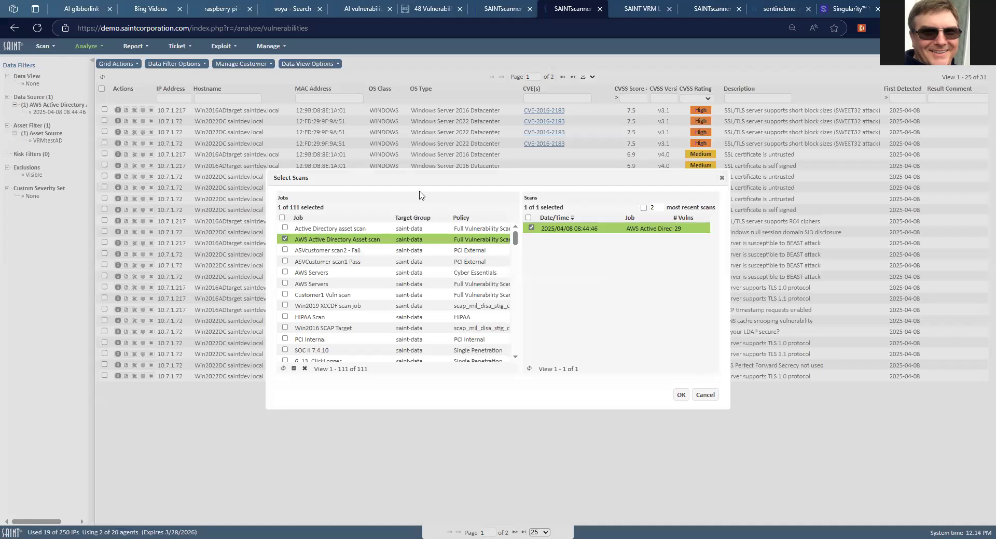
left_click(342, 229)
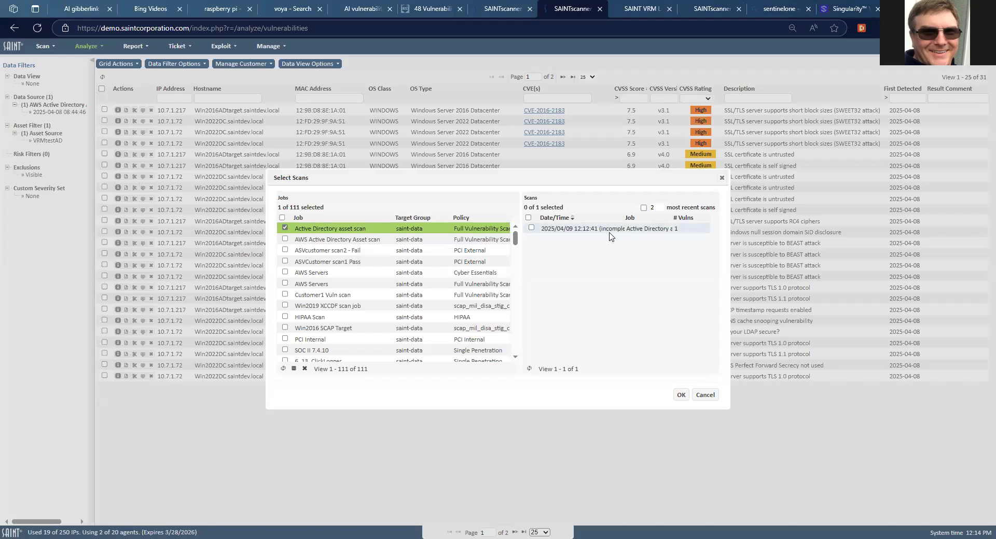
left_click(531, 229)
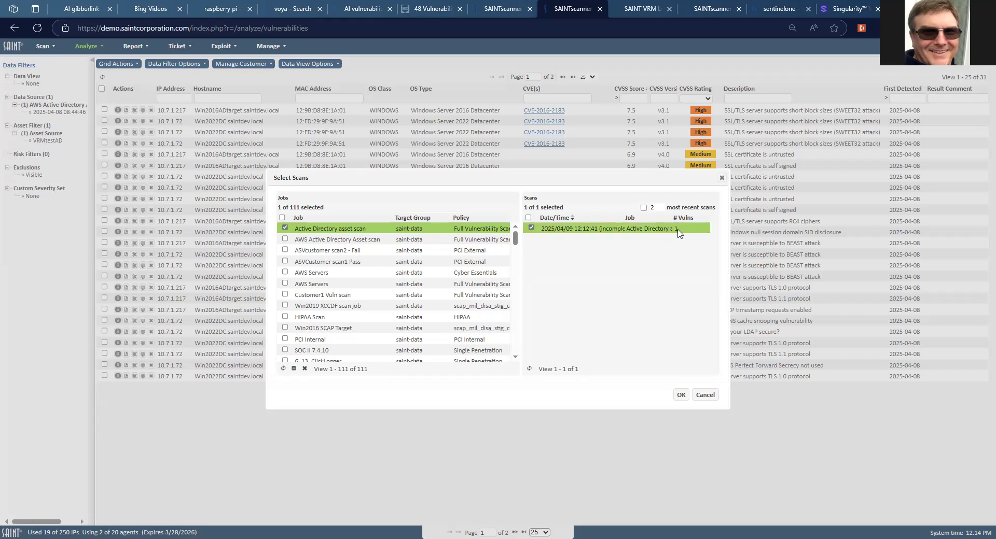
- Apply the AWS Active Directory Asset scan job's 2025/04/08 08:44:46 scan as the data set instead and widen the CVSS Version column
left_click(375, 239)
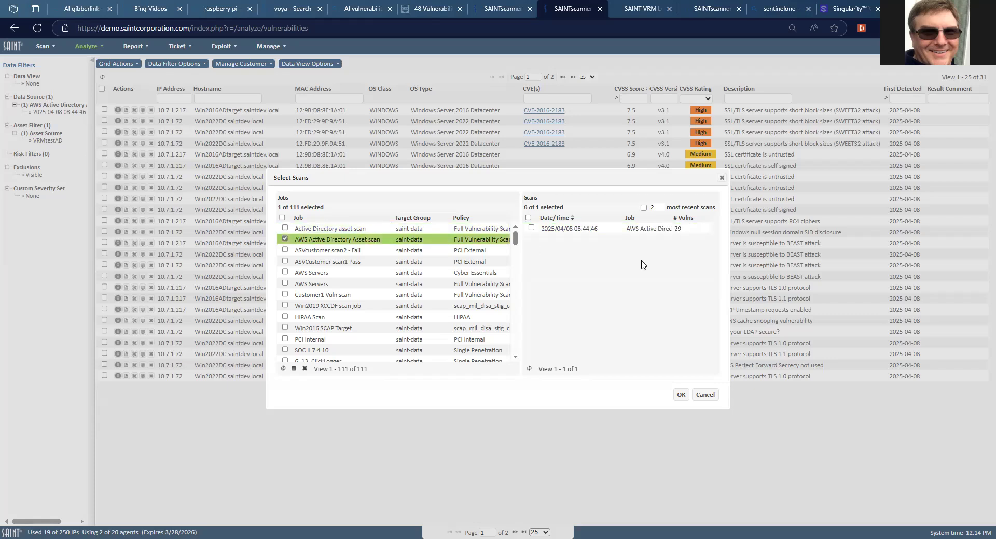
left_click(531, 230)
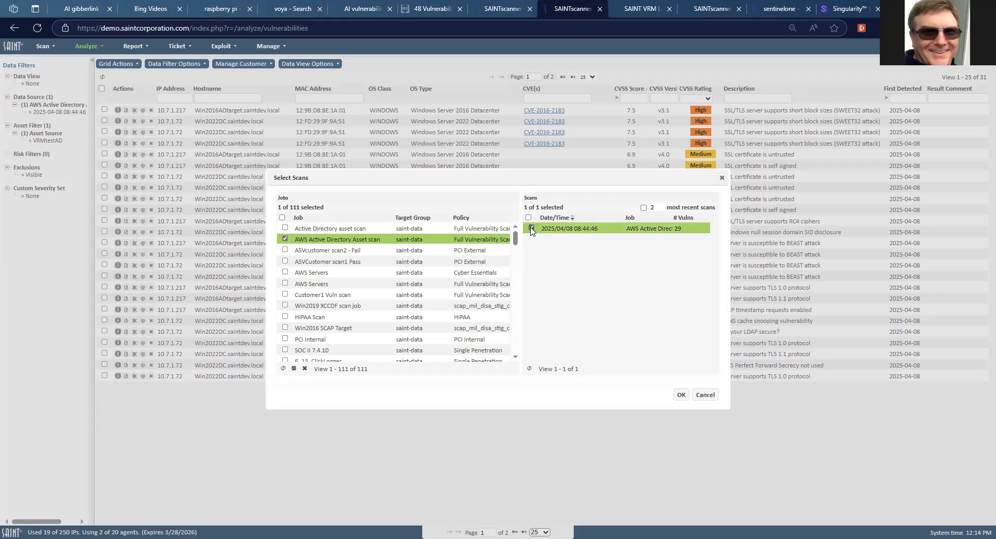
left_click(681, 396)
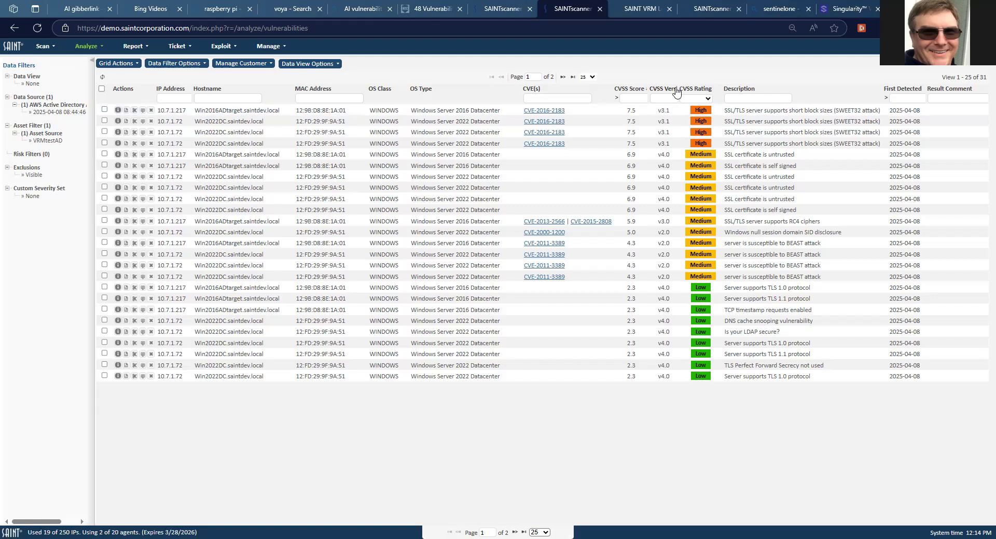
left_click_drag(678, 90, 691, 90)
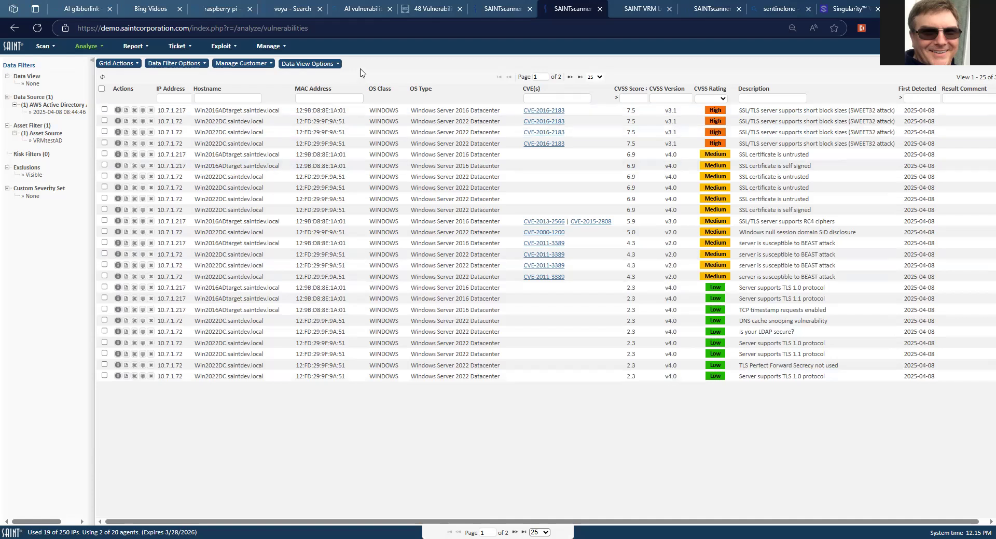
- Go to asset management and show the asset history
mouse_move(288, 49)
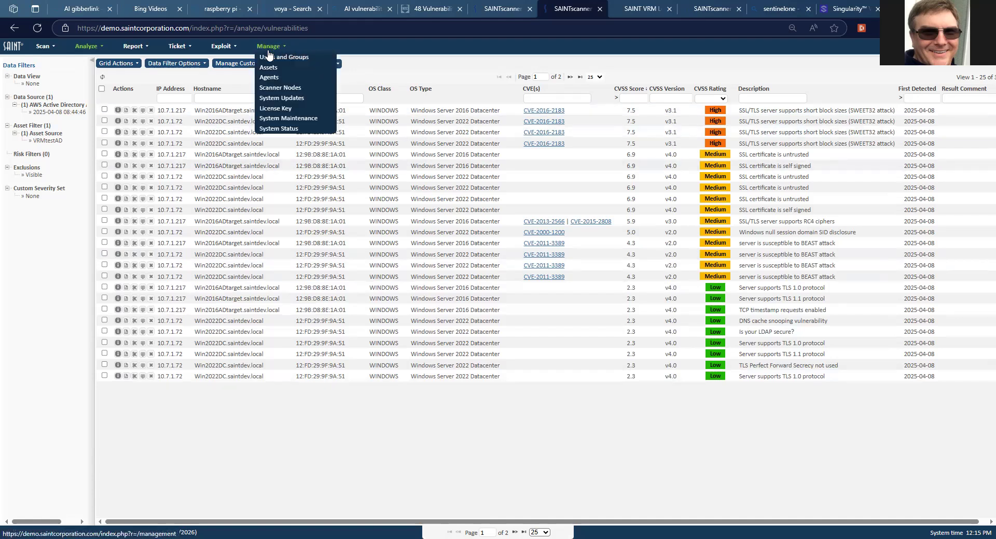
left_click(268, 68)
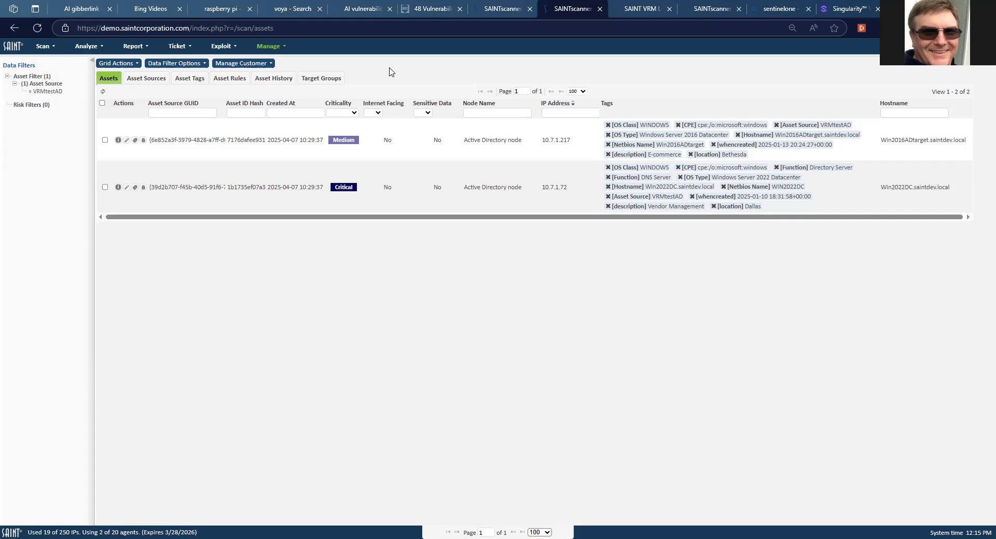
left_click(272, 81)
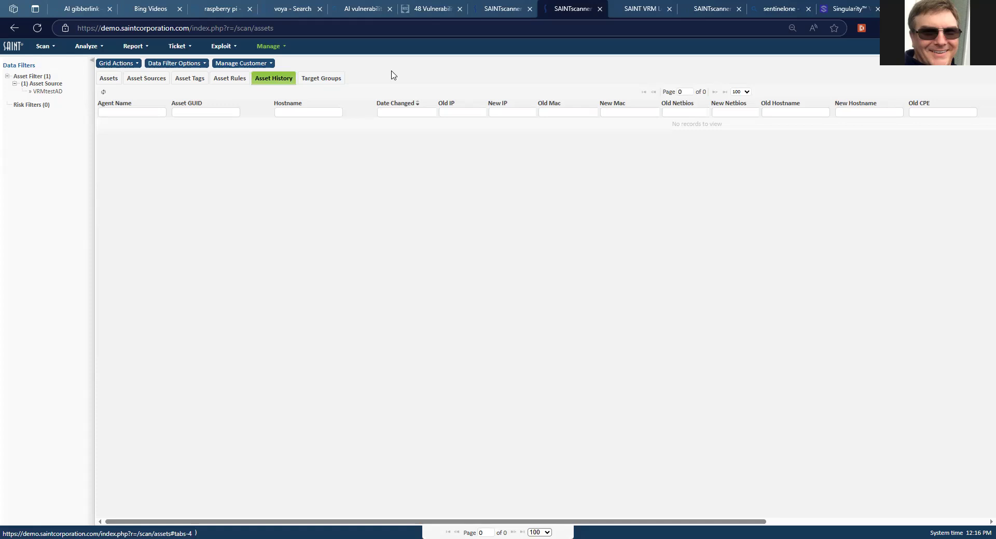
- Remove the Asset Source VRMtestAD criterion from the asset filter, apply it and show the asset history again
left_click(181, 64)
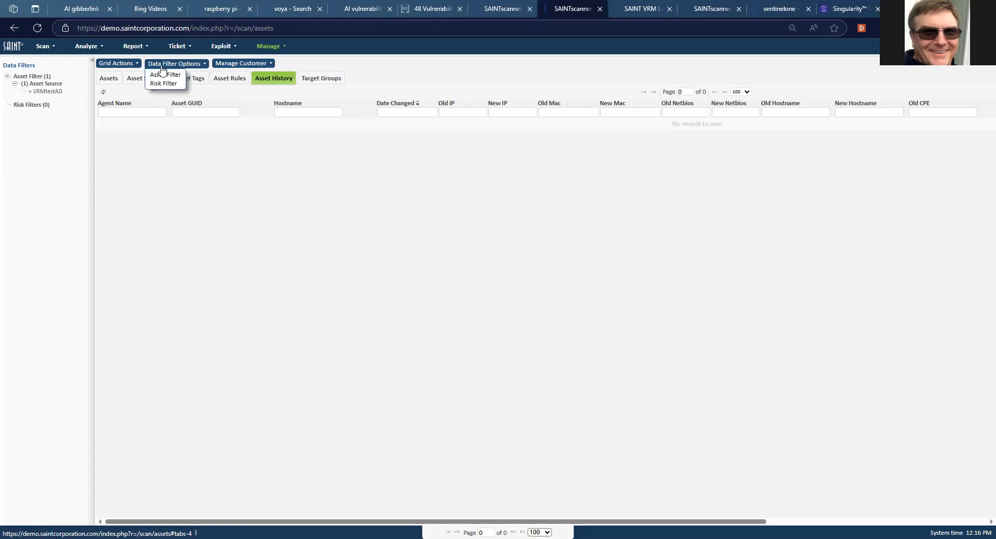
left_click(164, 76)
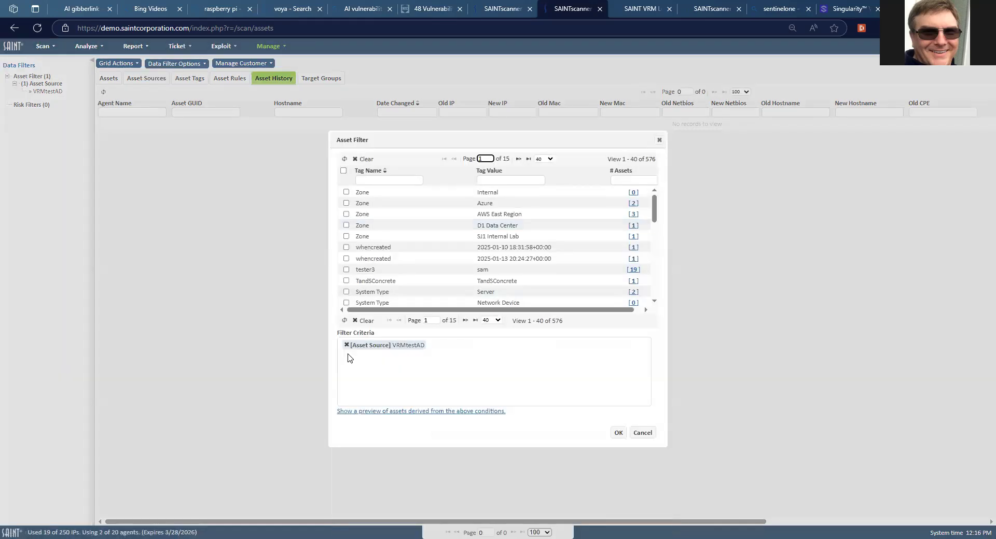
left_click(346, 347)
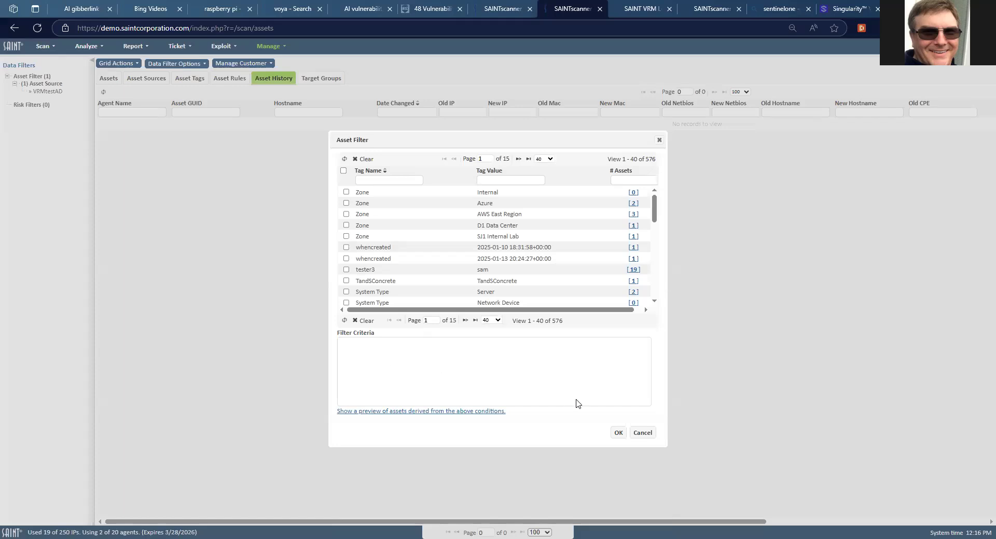
left_click(619, 435)
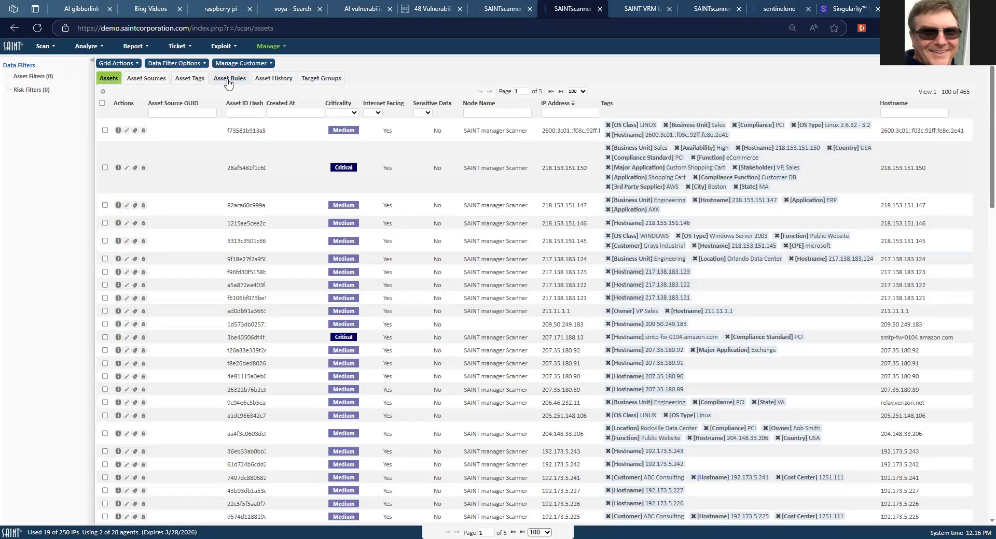
left_click(280, 78)
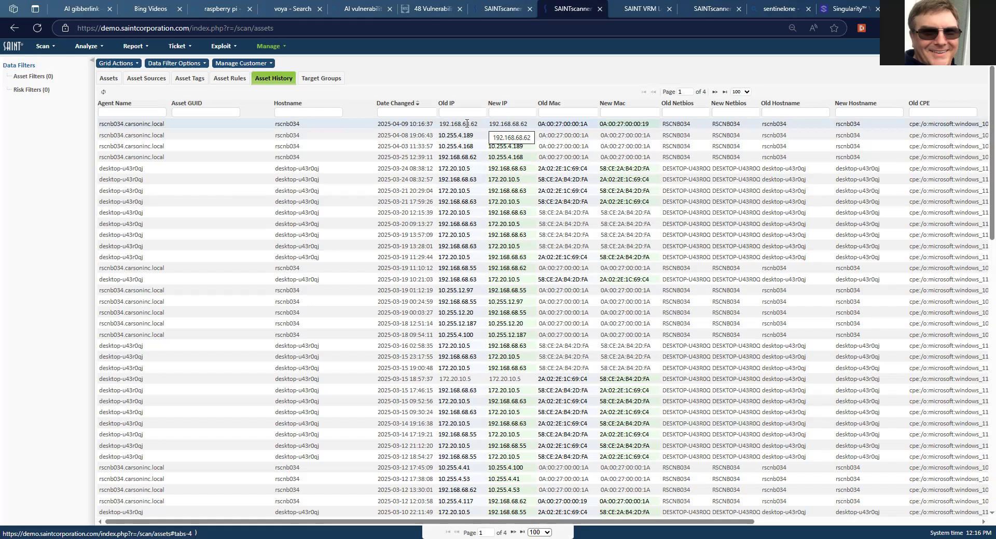
- Review the column selection for the asset history grid and close it without changes
left_click(117, 63)
left_click(122, 74)
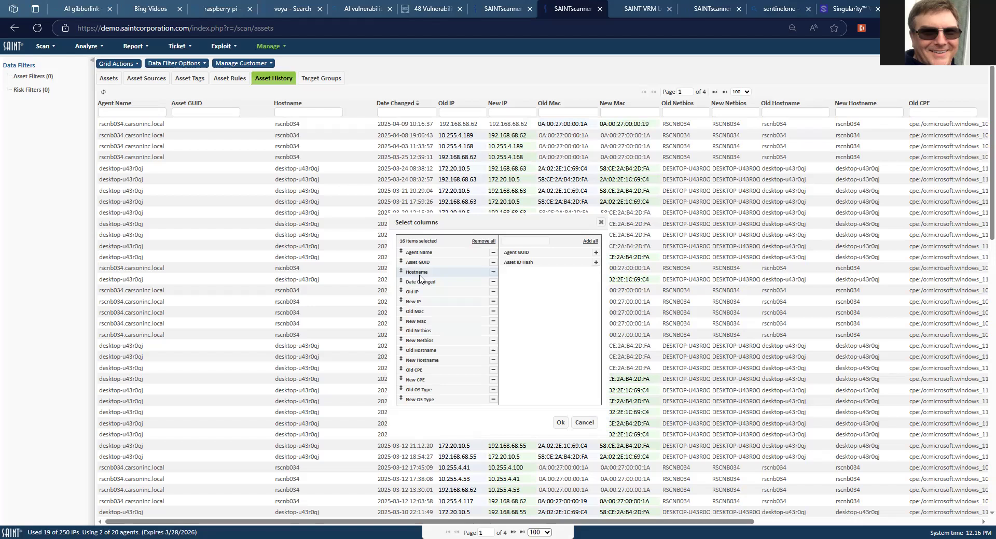
left_click(584, 423)
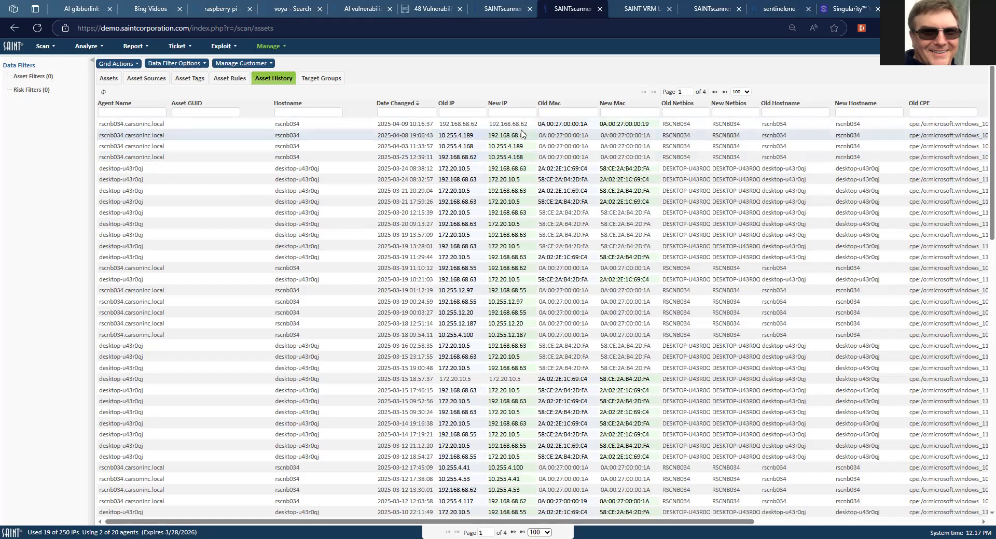
- Return to the scan jobs page
left_click(151, 63)
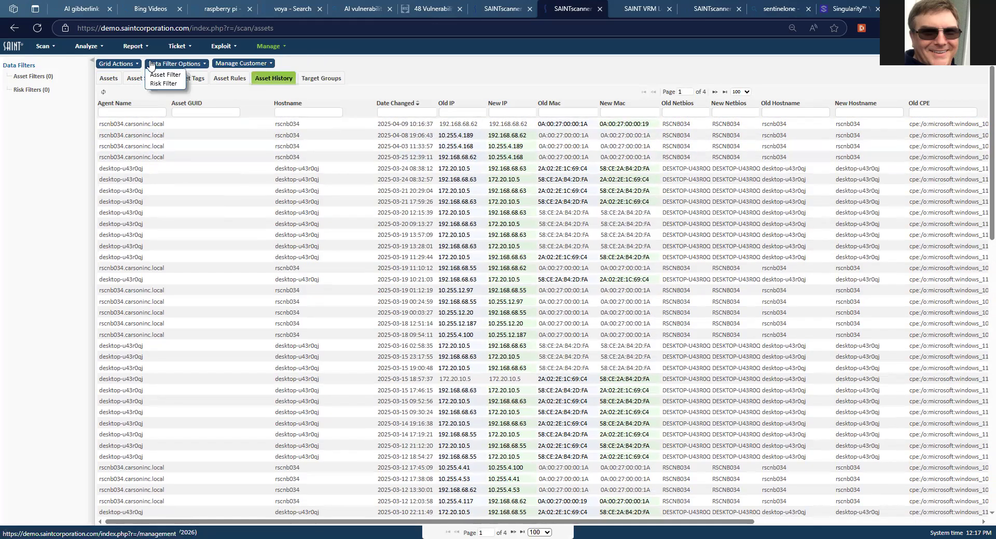
left_click(46, 48)
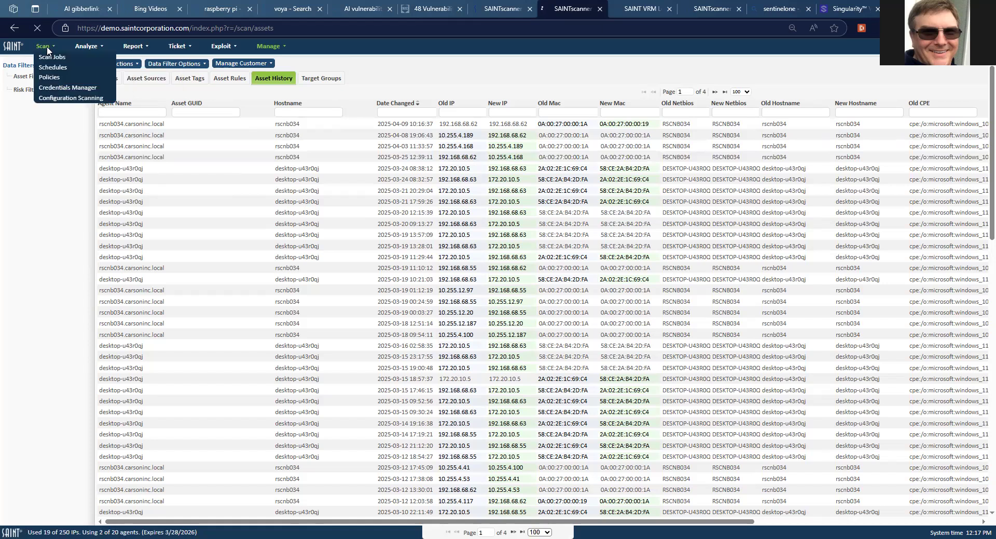